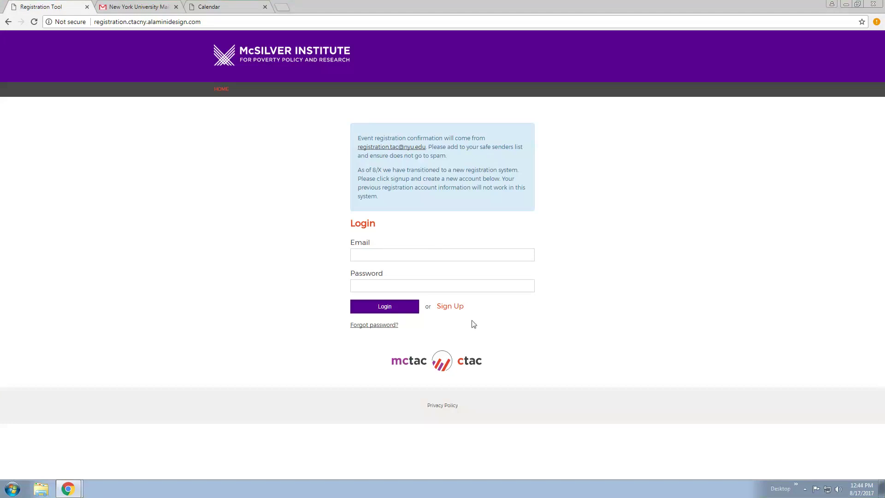
Open the new user sign-up form and enter the user's first and last name
left_click(450, 306)
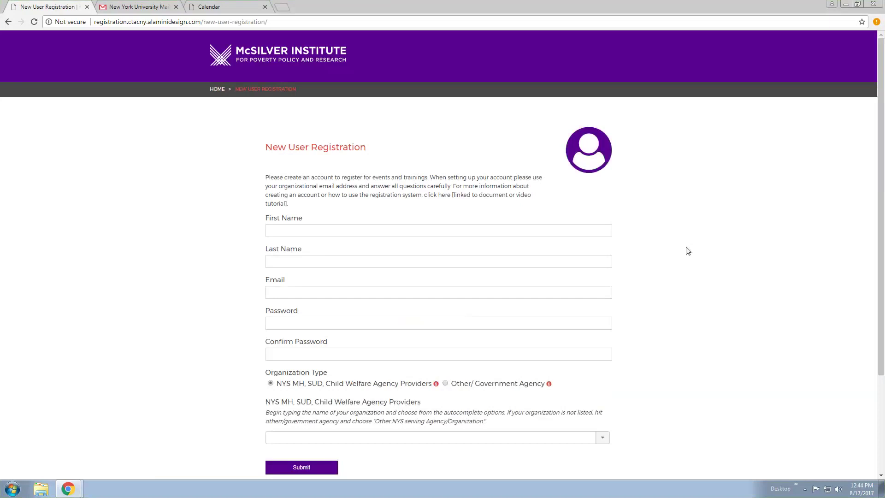
scroll(688, 251, "down", 1)
left_click(516, 186)
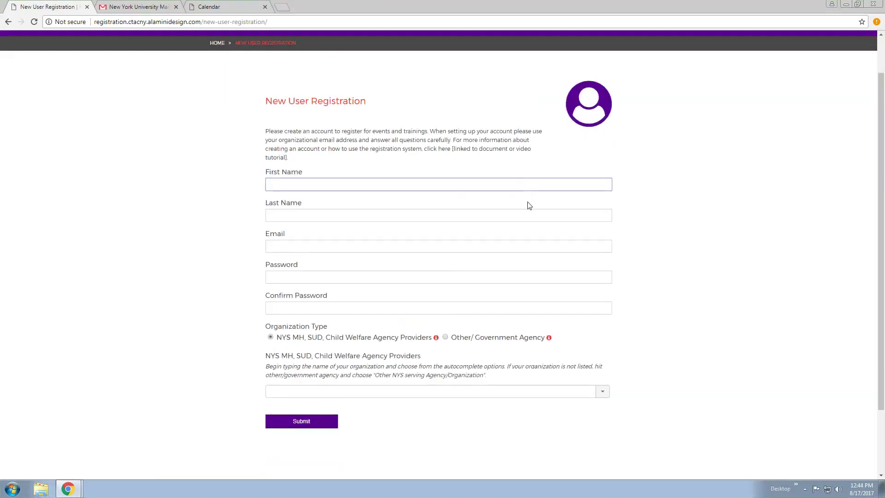
type("Jane")
key("Tab")
type("Doe")
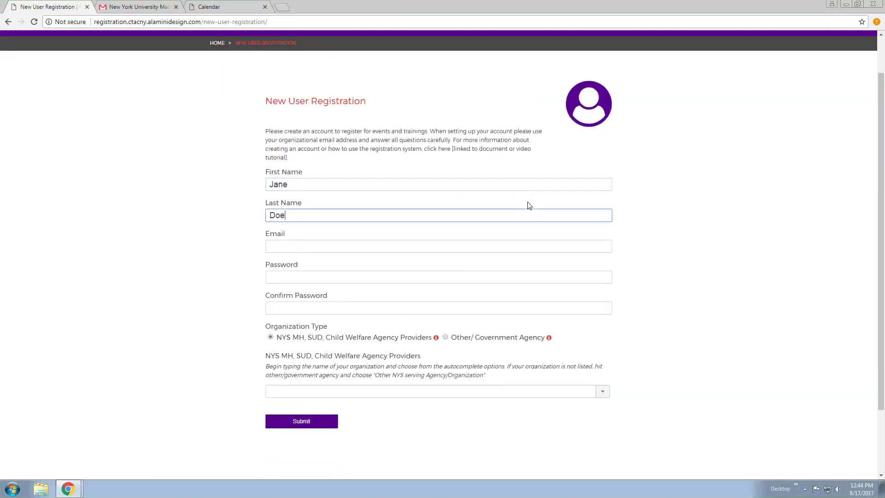
Enter the user's e-mail address, then the password and its confirmation
key("Tab")
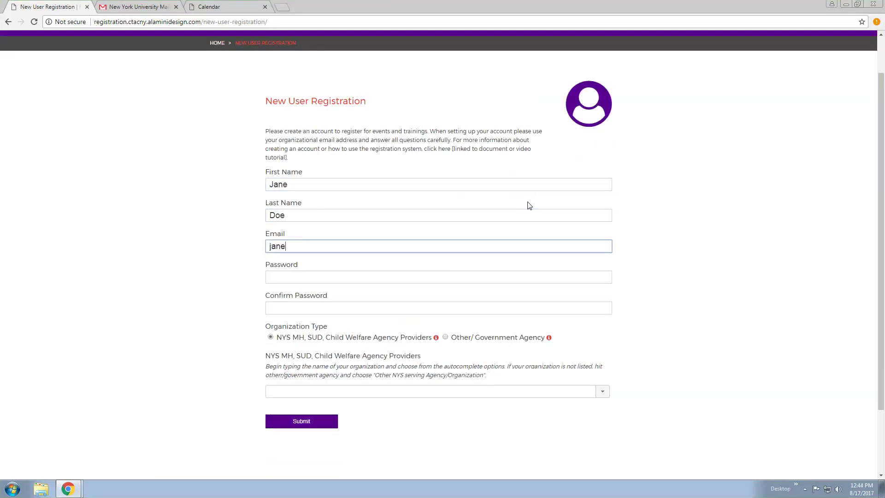
key("Tab")
type("•••••••••••")
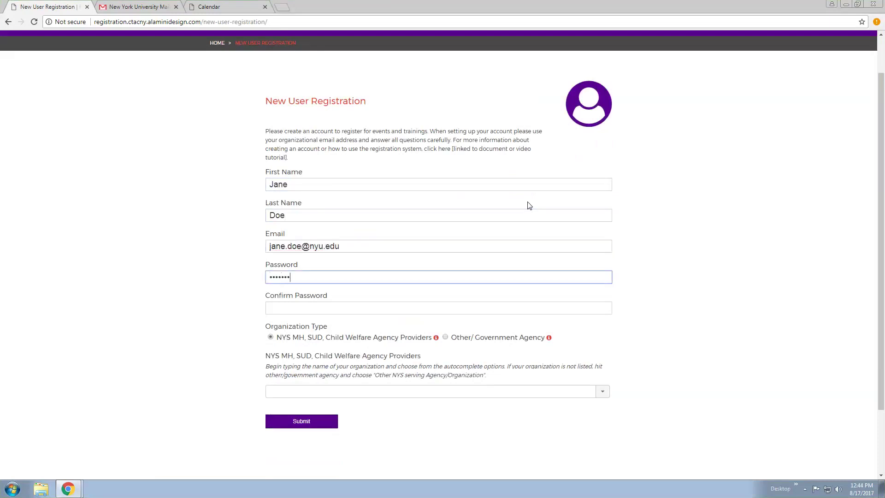
key("Tab")
type("•••••••••••")
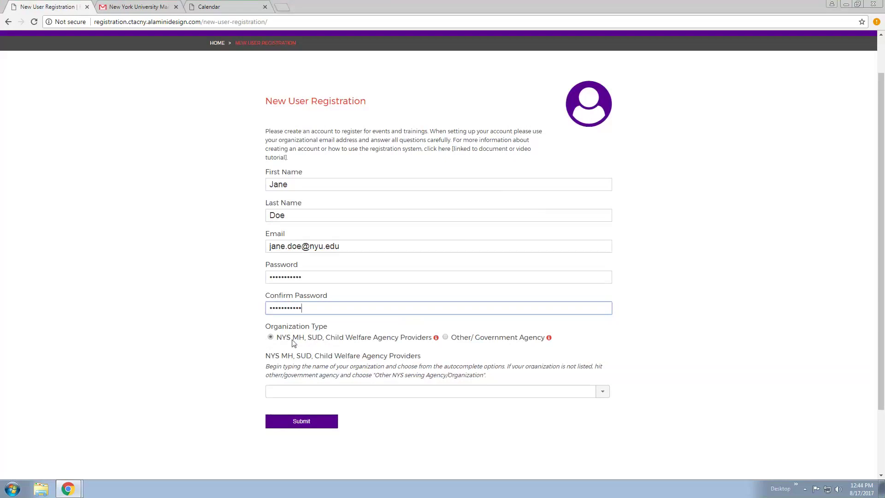
left_click(325, 391)
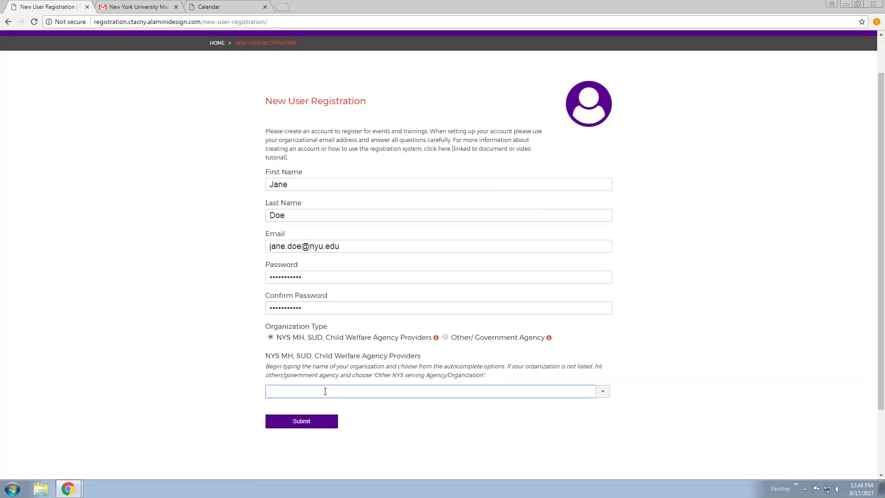
type("elm")
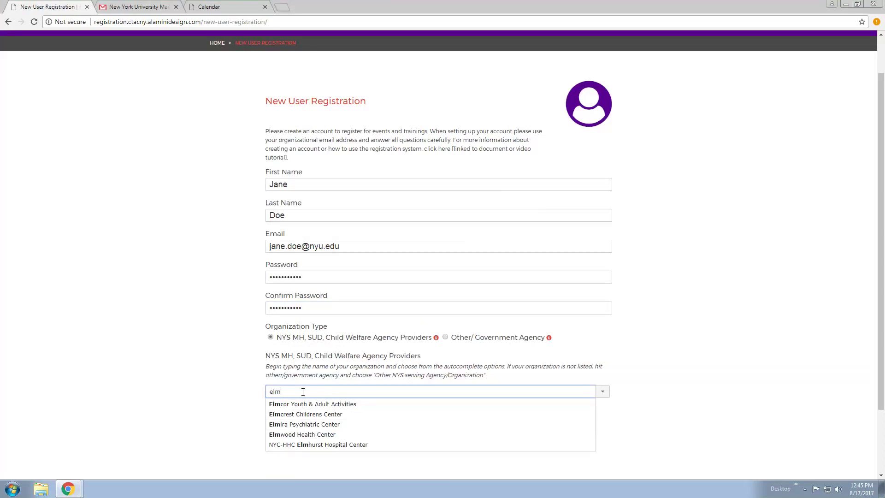
key("BackSpace")
key("BackSpace")
key("BackSpace")
type("center")
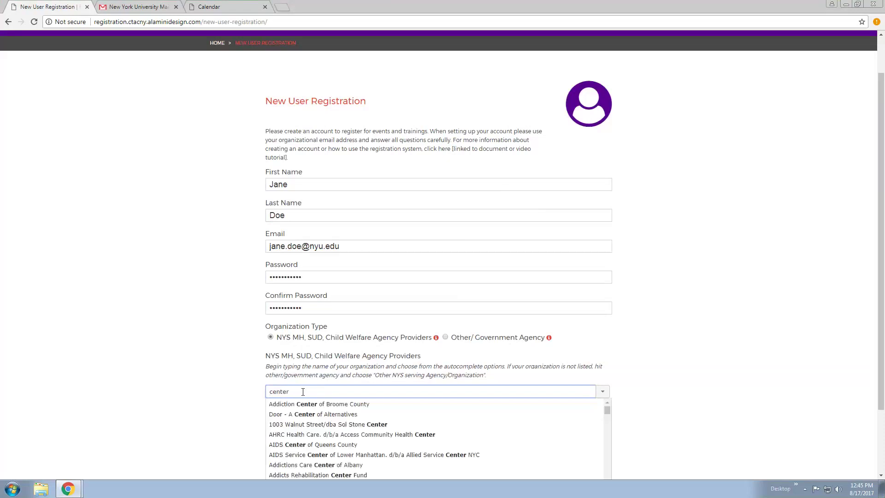
scroll(371, 441, "down", 8)
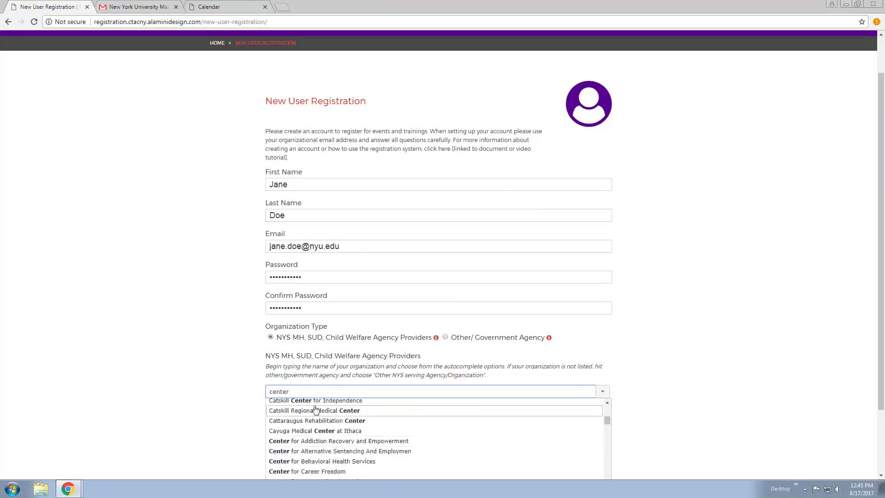
left_click_drag(289, 391, 261, 395)
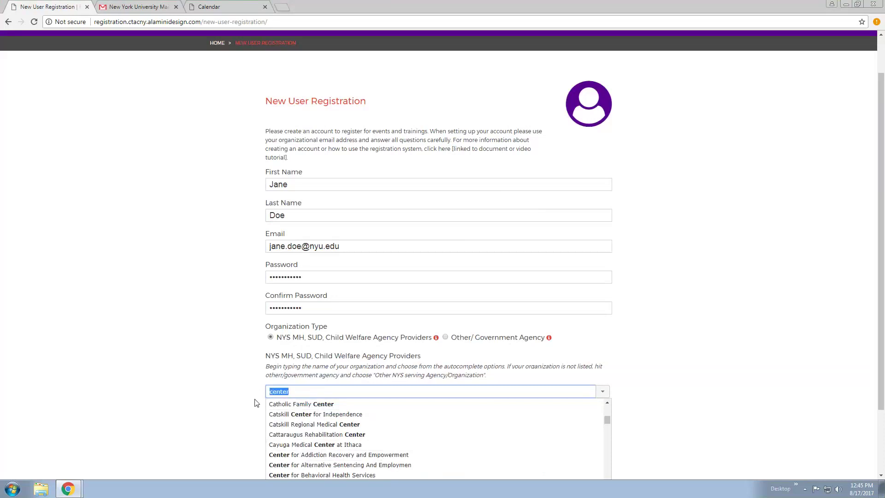
key("BackSpace")
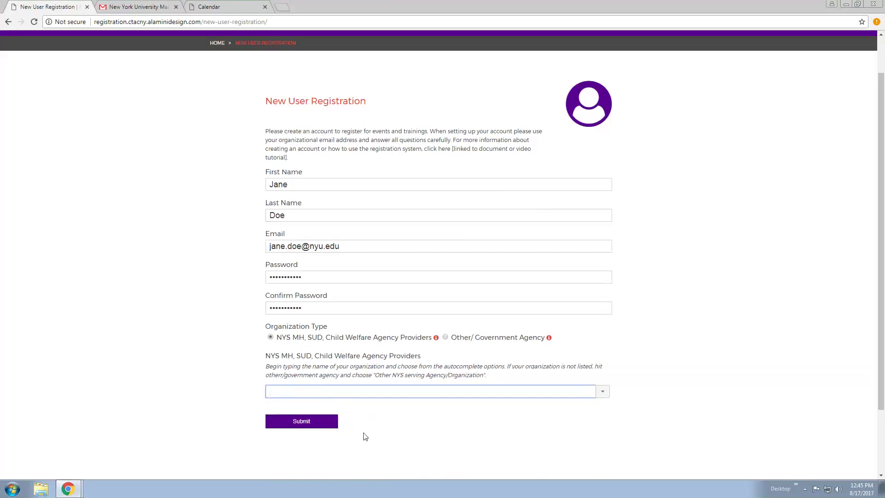
left_click(445, 338)
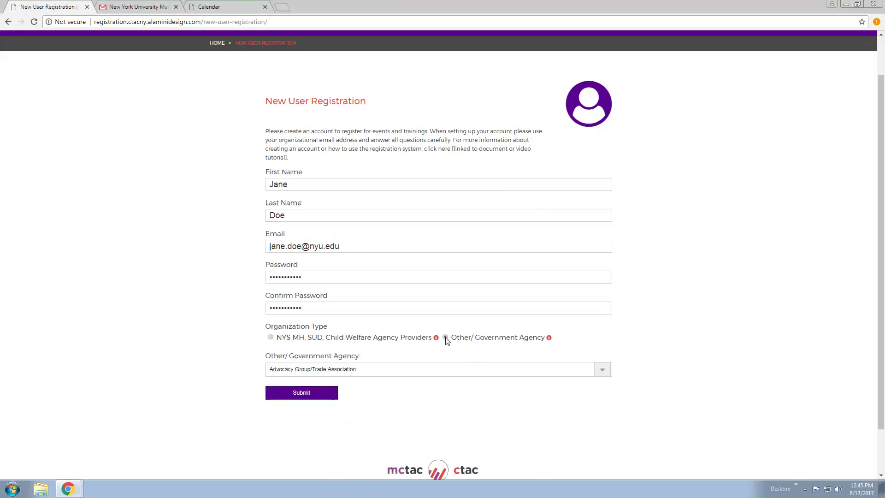
left_click(602, 369)
scroll(467, 344, "down", 3)
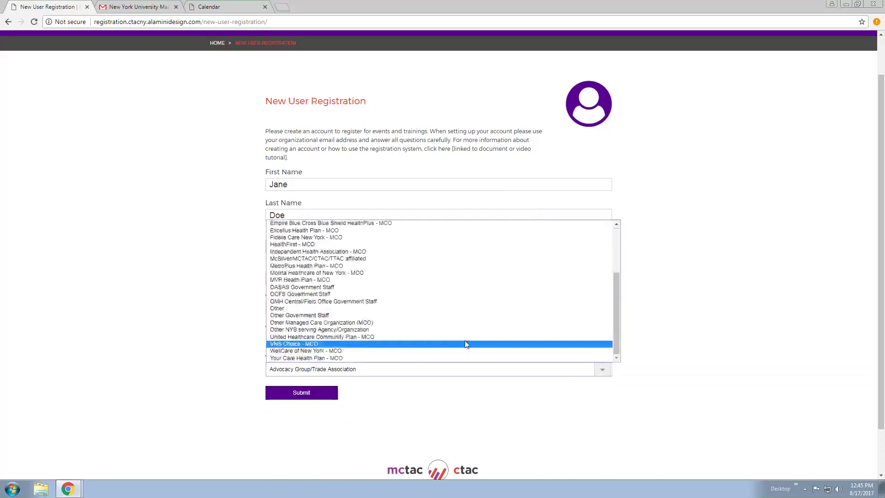
left_click(369, 331)
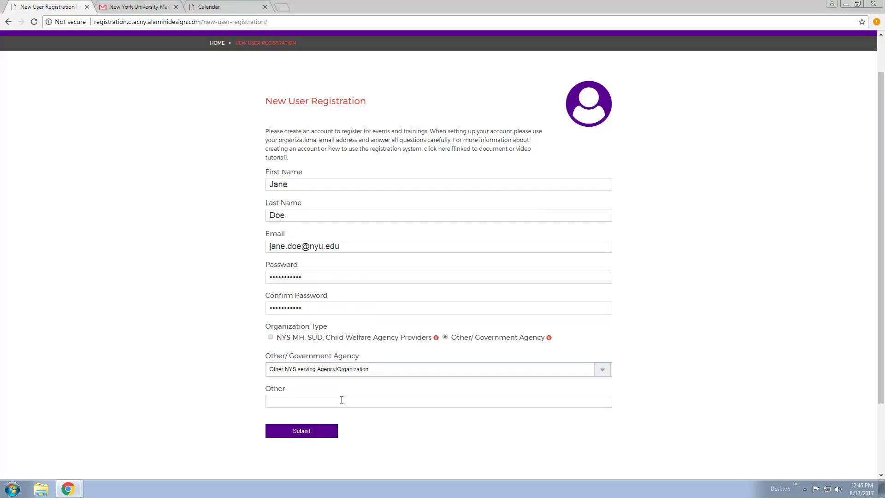
left_click(446, 338)
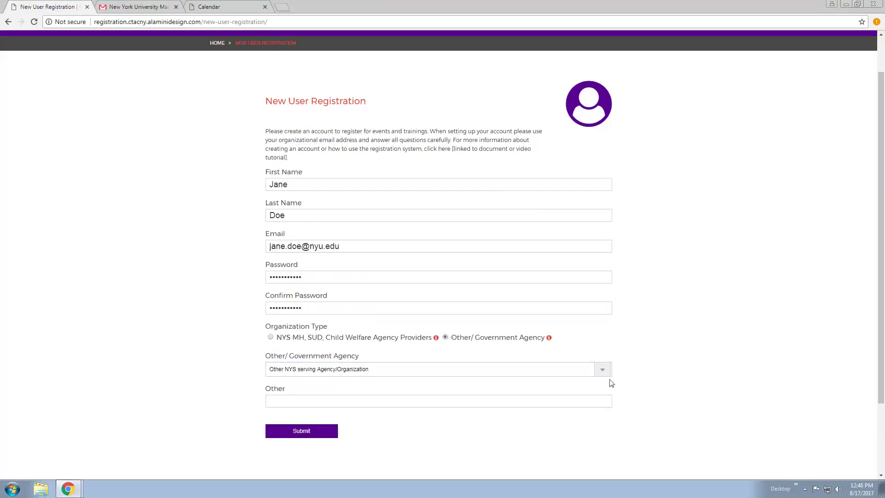
left_click(602, 369)
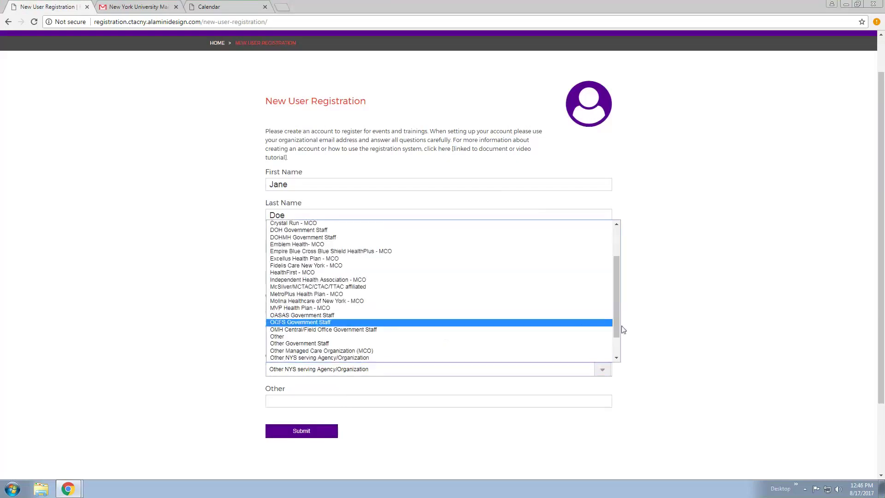
scroll(616, 323, "up", 3)
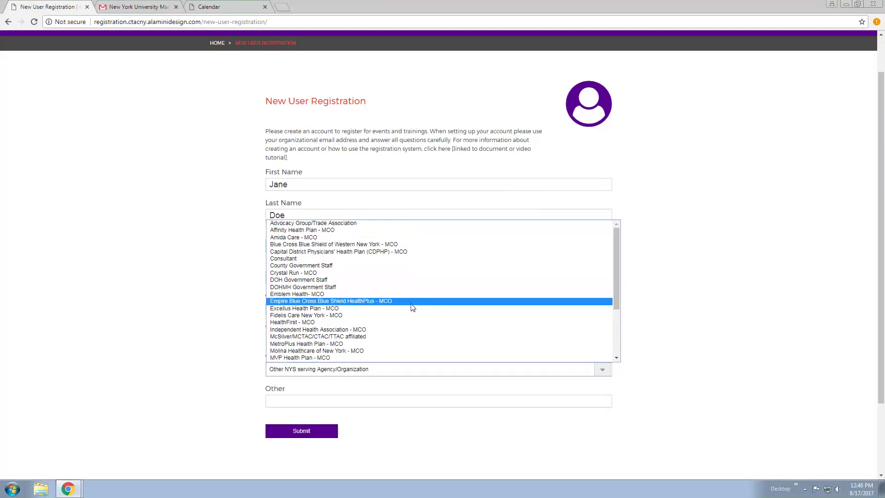
left_click(312, 280)
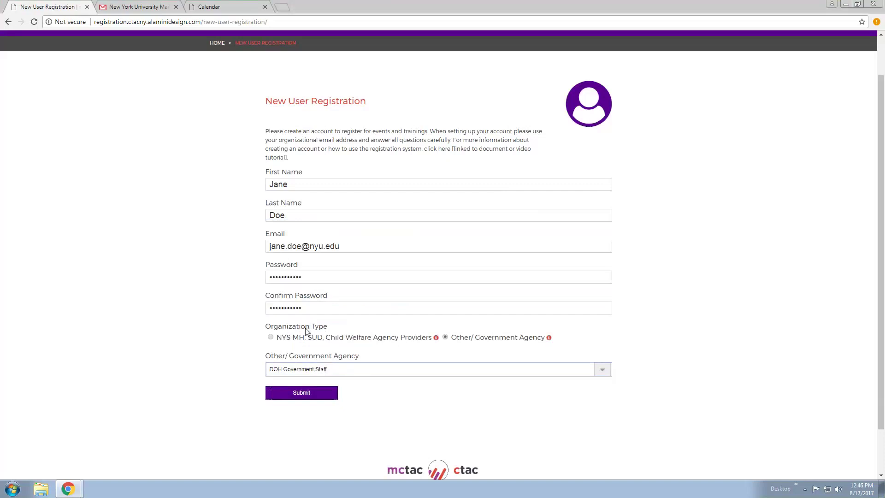
Choose NYS MH, SUD, Child Welfare providers and pick Elmira Psychiatric Center from the 'elmi' search
left_click(271, 337)
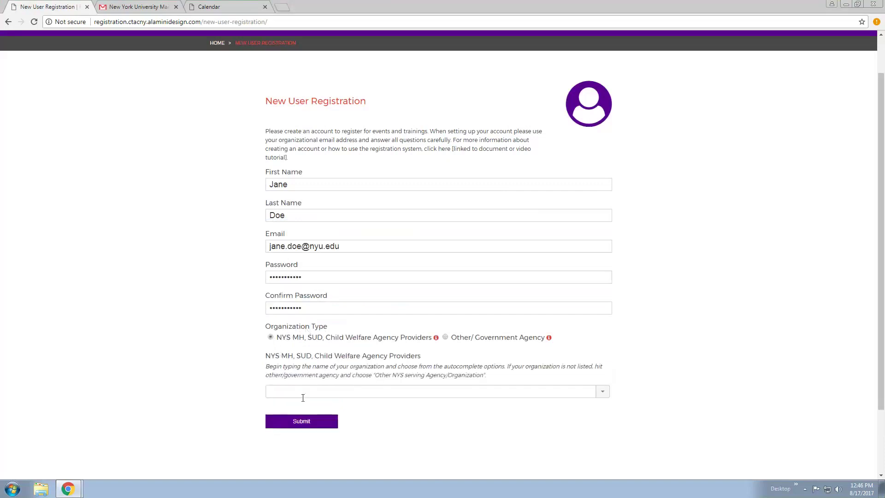
left_click(302, 396)
type("elmi")
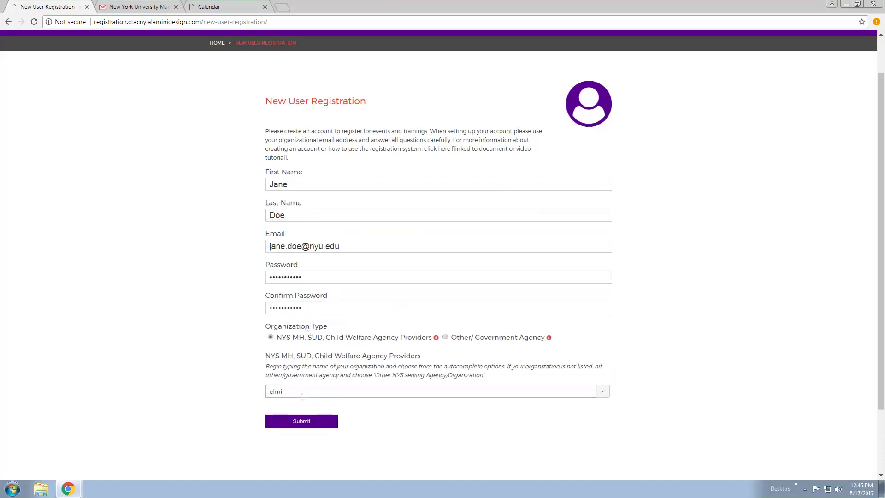
left_click(308, 404)
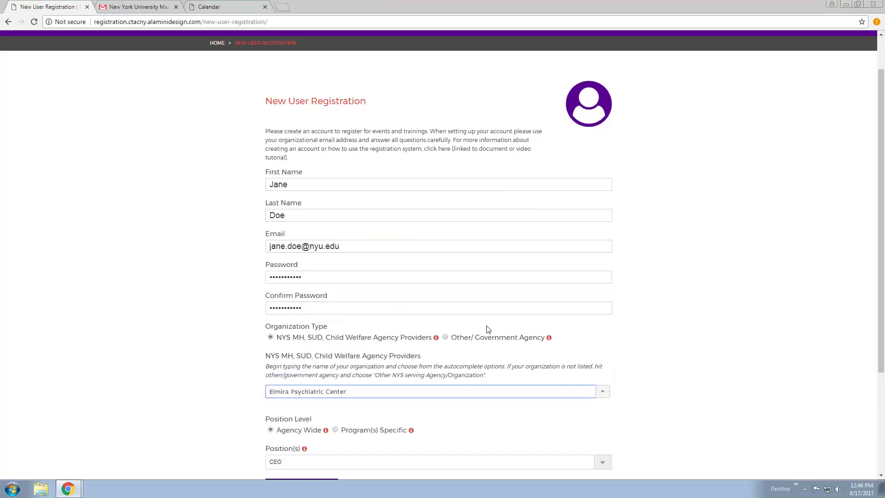
Check the Position(s) list and leave it at Agency Wide with CEO
scroll(647, 342, "down", 1)
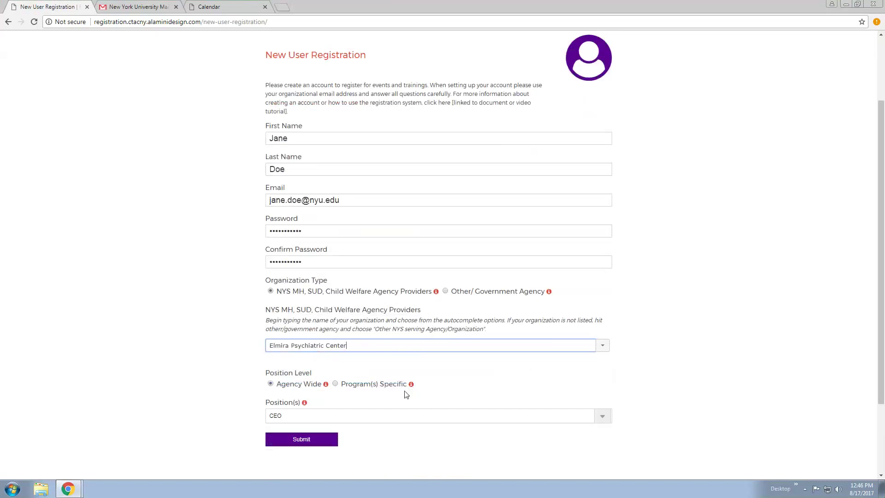
mouse_move(326, 389)
mouse_move(413, 387)
left_click(331, 416)
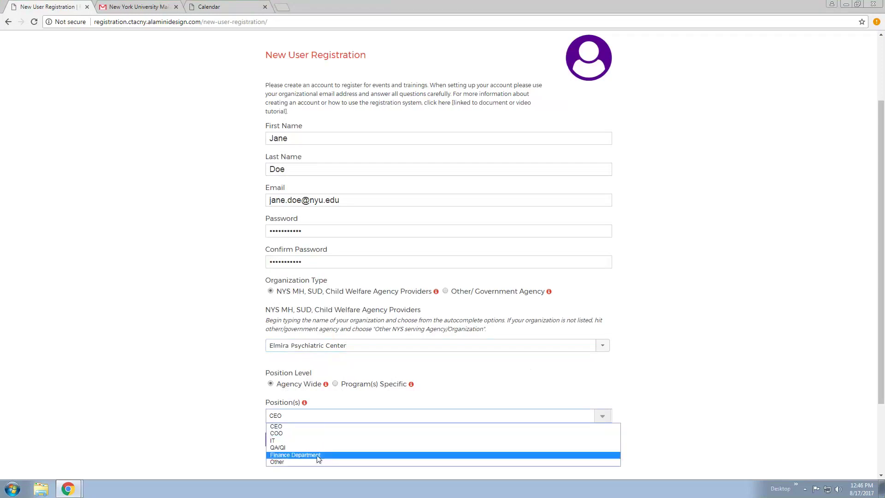
left_click(368, 364)
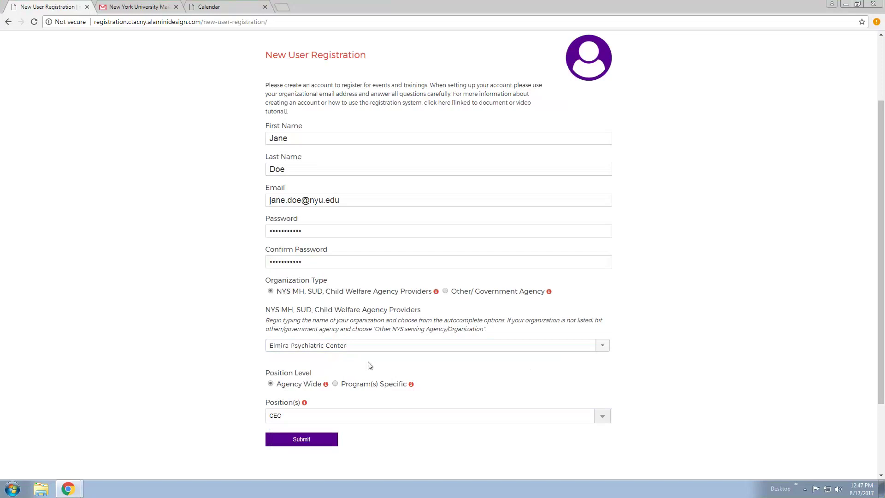
Set position level to Program(s) Specific with Care/Case Manager and Licensed Practitioner positions
left_click(335, 384)
scroll(371, 388, "down", 2)
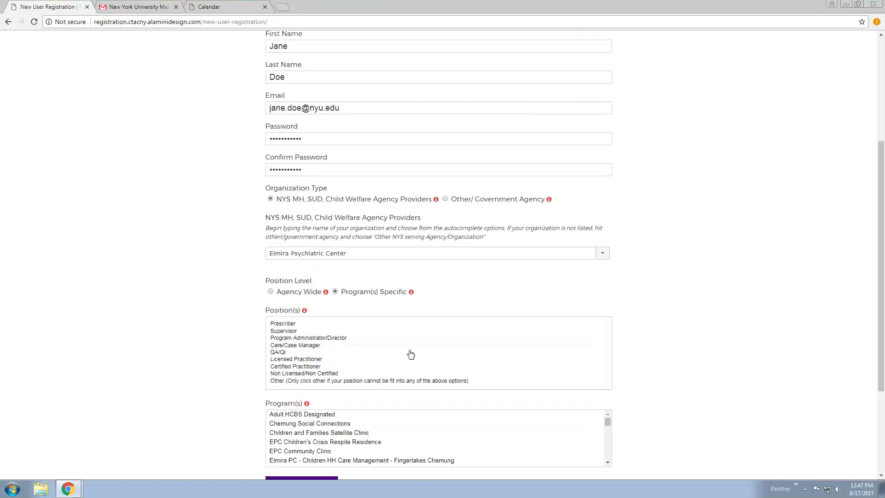
left_click(315, 347)
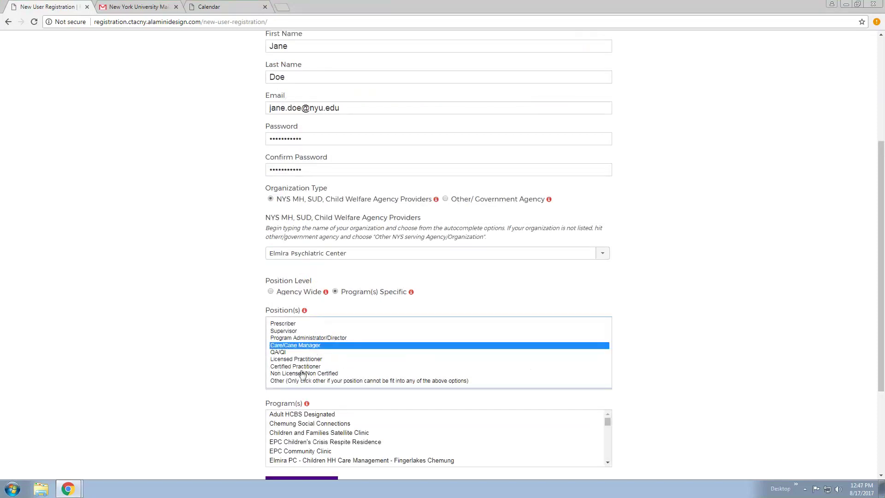
left_click(304, 360, "ctrl")
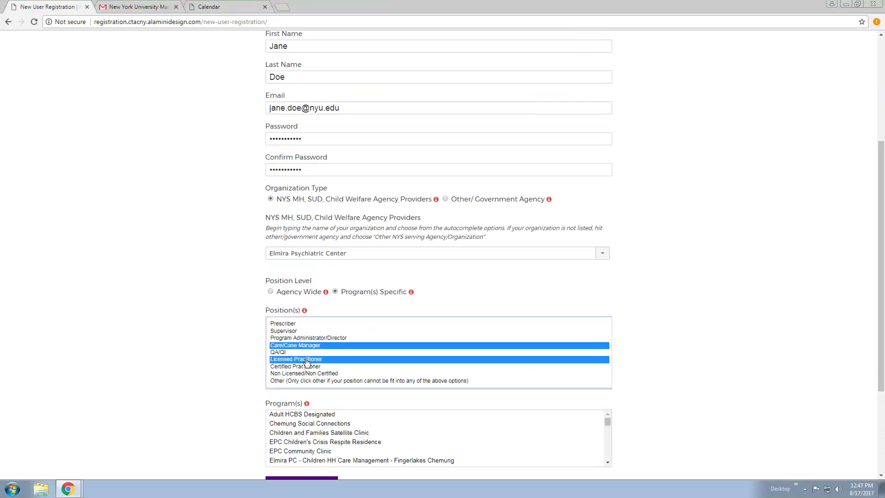
left_click(230, 354)
Select Adult HCBS Designated, EPC Community Clinic and the Fingerlakes Tompkins care management programs
scroll(395, 355, "down", 2)
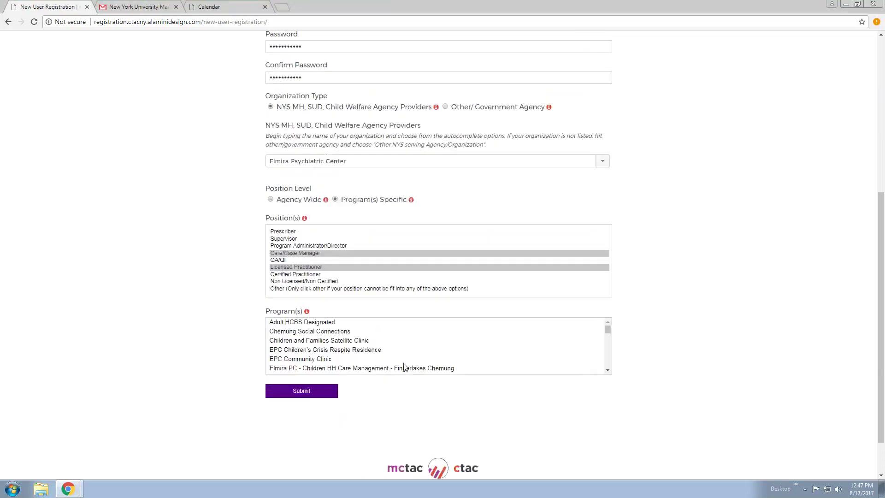
left_click(318, 323)
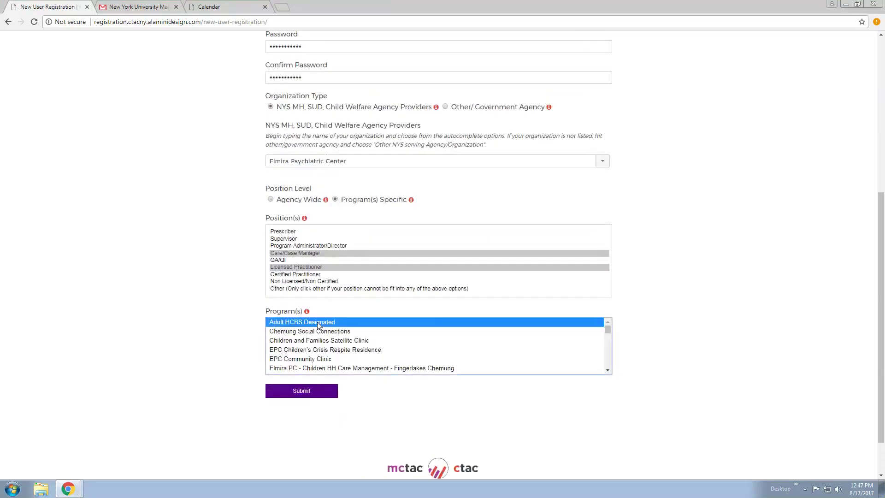
left_click(323, 361, "ctrl")
scroll(369, 352, "down", 2)
left_click(369, 350, "ctrl")
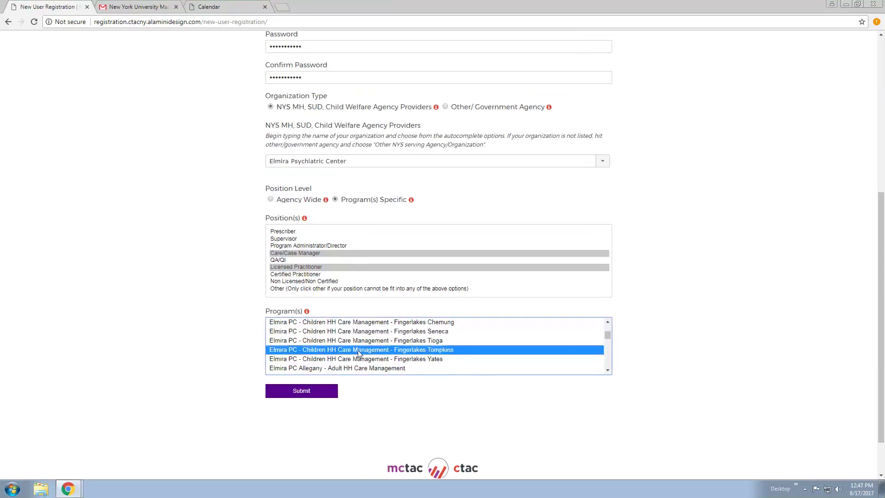
scroll(368, 352, "up", 4)
scroll(609, 367, "down", 1)
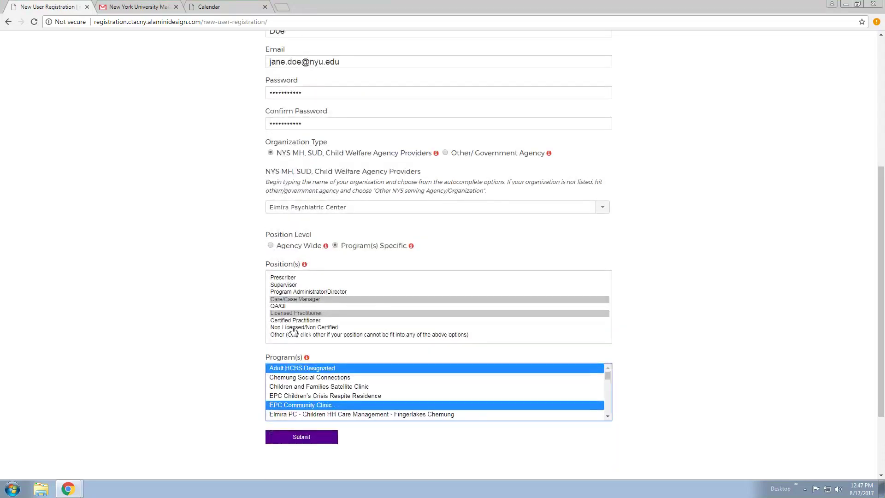
Submit the new account, then log in from the home page with the account e-mail and password
left_click(296, 438)
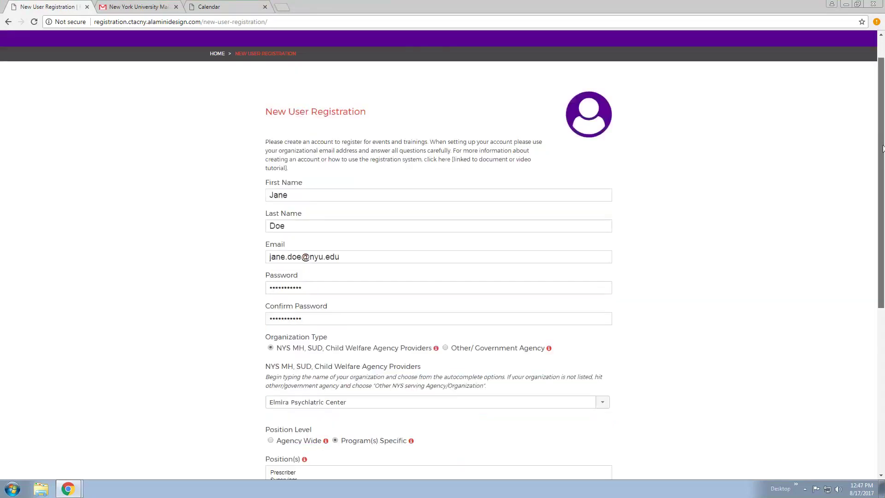
left_click(217, 89)
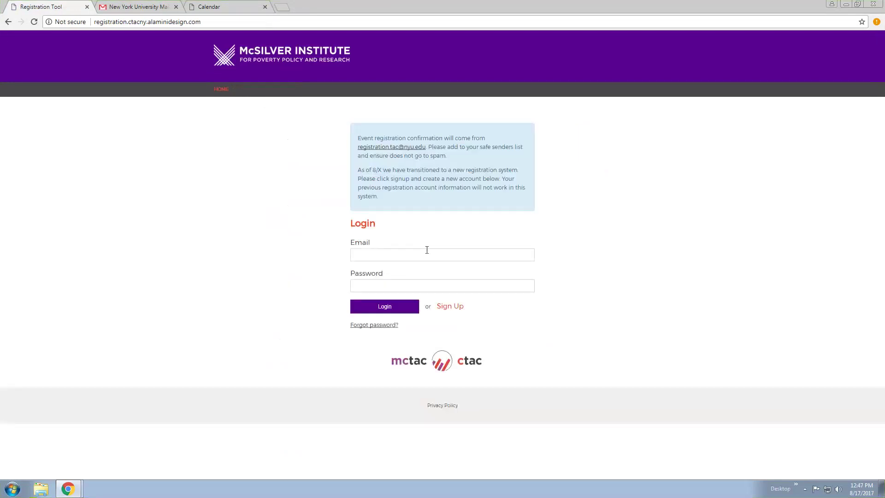
left_click(426, 249)
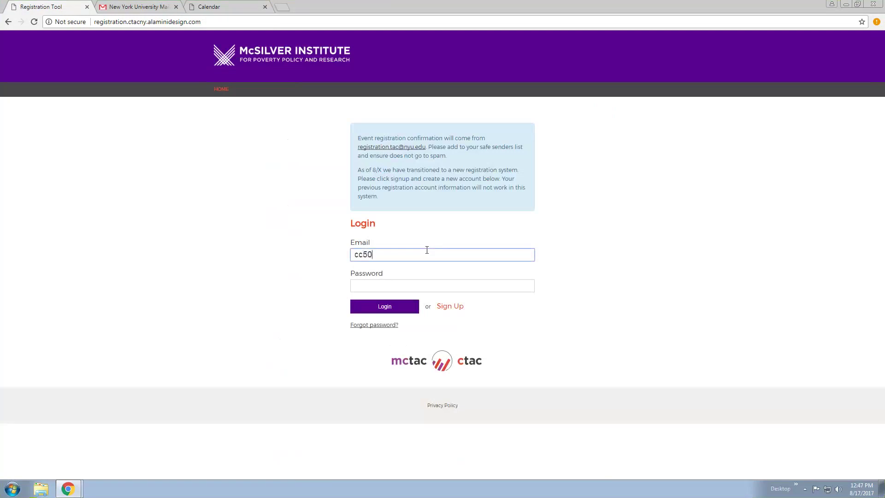
key("Tab")
type("•••••")
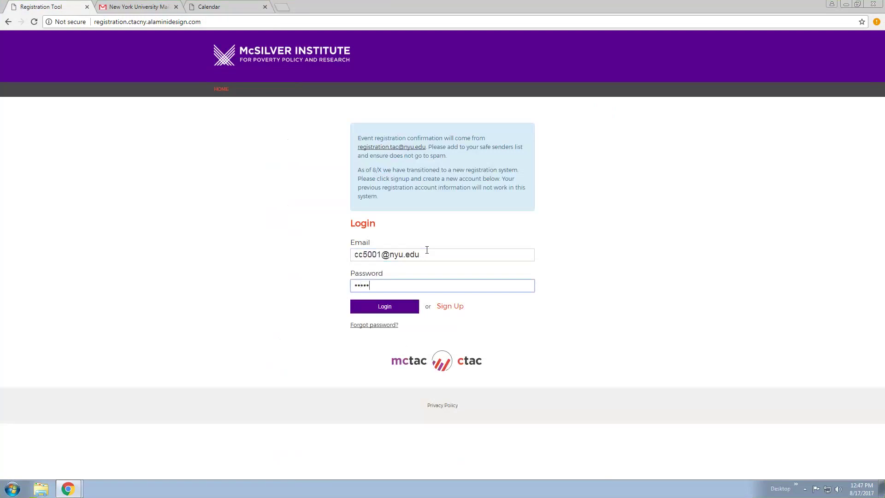
type("••••••••")
key("Return")
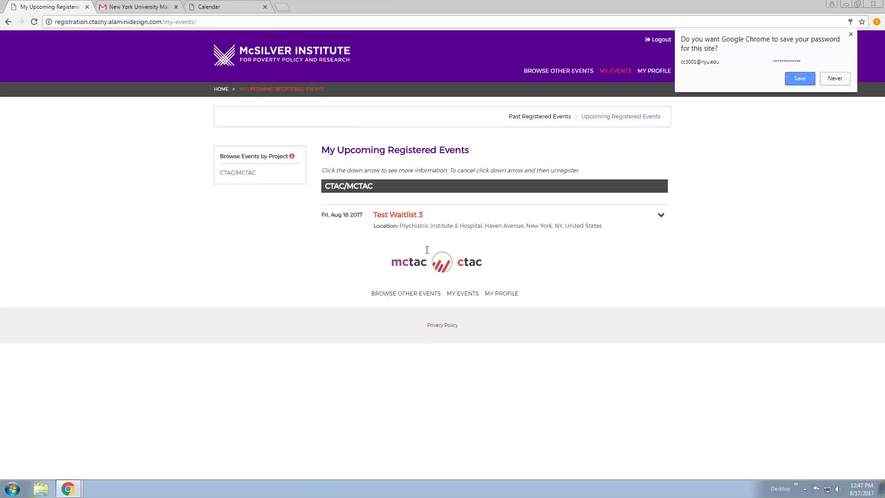
Dismiss the save-password prompt and unregister from Test Waitlist 3
left_click(851, 34)
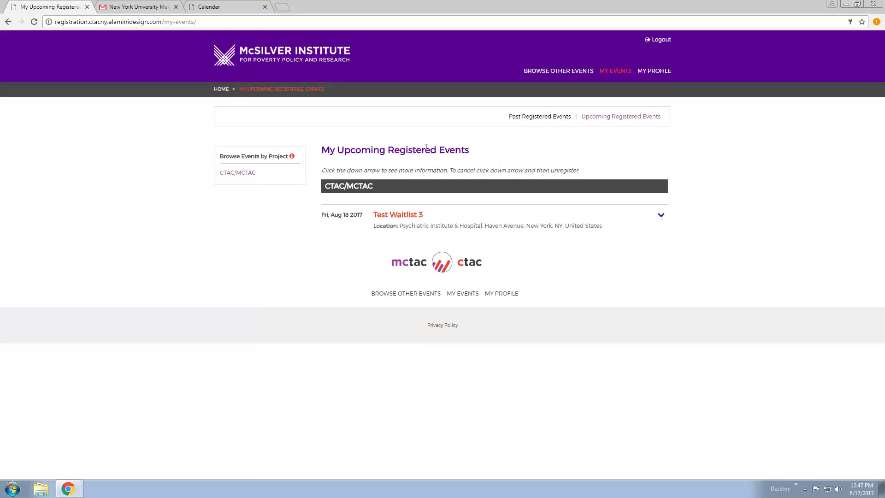
left_click(660, 217)
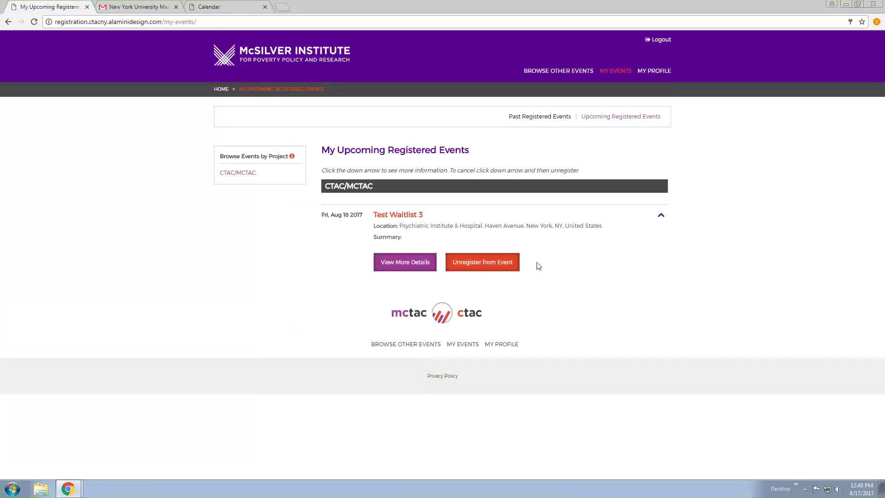
left_click(479, 269)
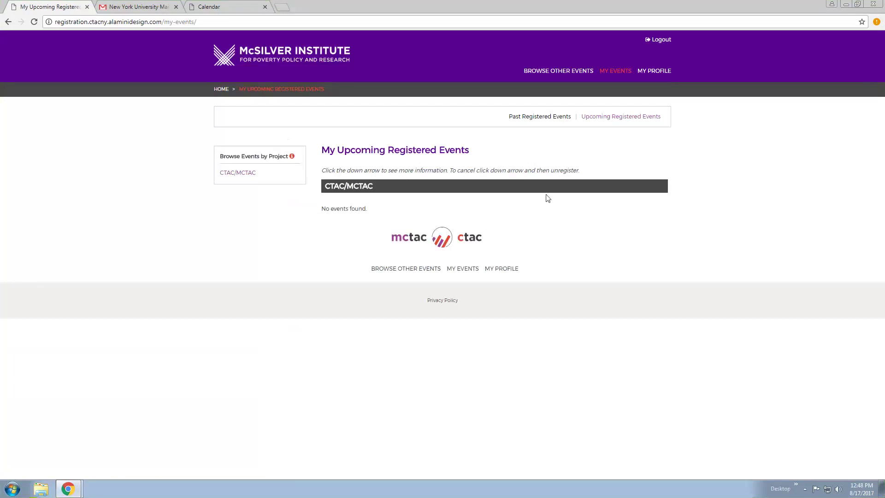
Open the Past Registered Events list from the My Events page
left_click(554, 118)
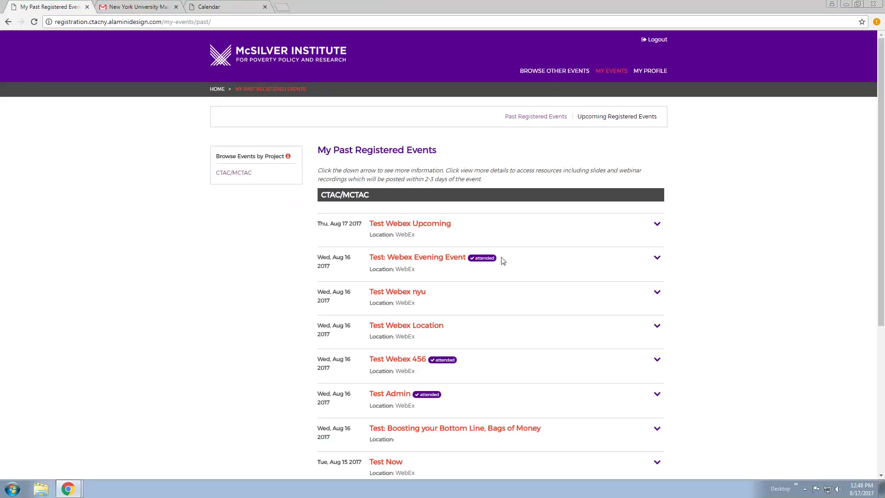
From Browse Other Events, register for Test Waitlist 3, joining its waiting list
left_click(557, 72)
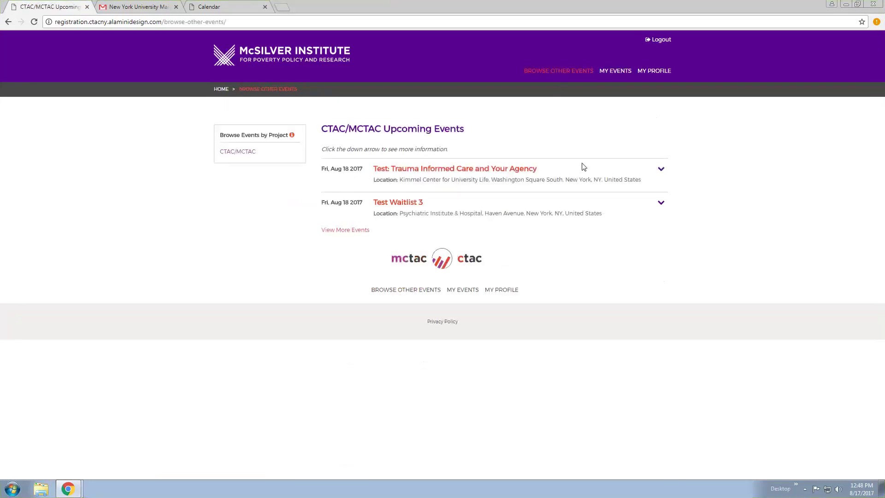
left_click(662, 203)
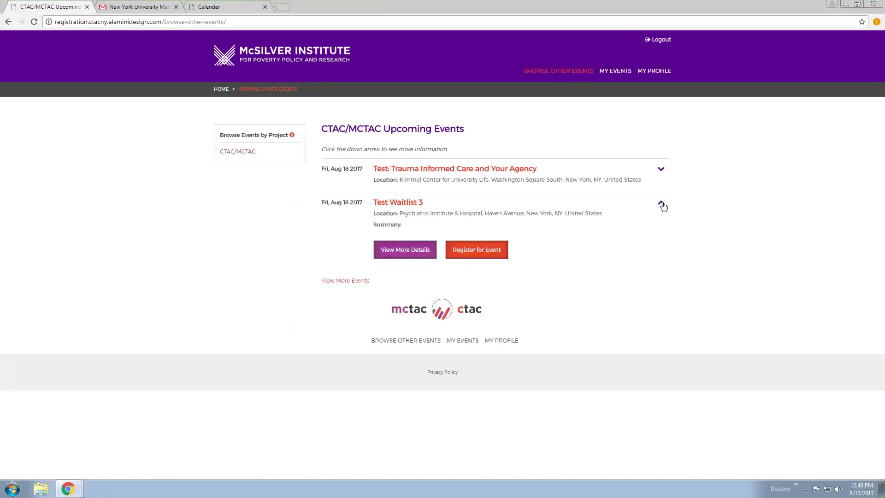
left_click(480, 251)
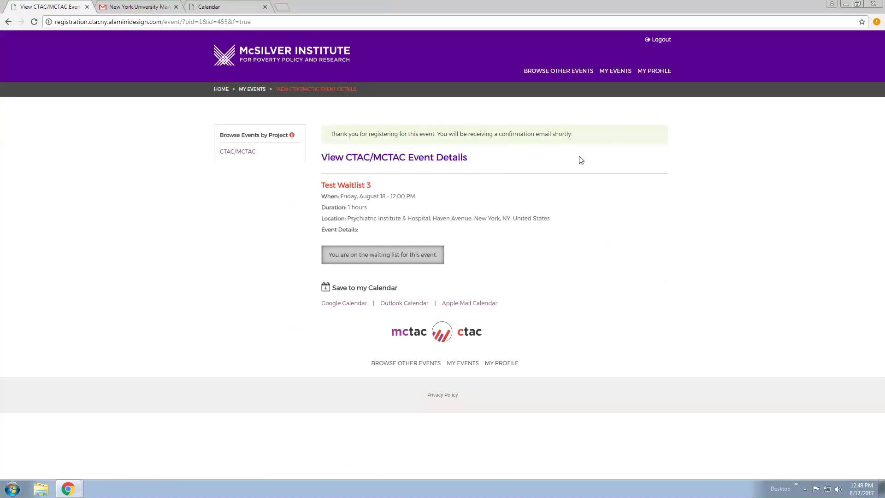
Confirm Test Waitlist 3 shows as waitlisted under My Events, then log out
left_click(570, 72)
left_click(608, 71)
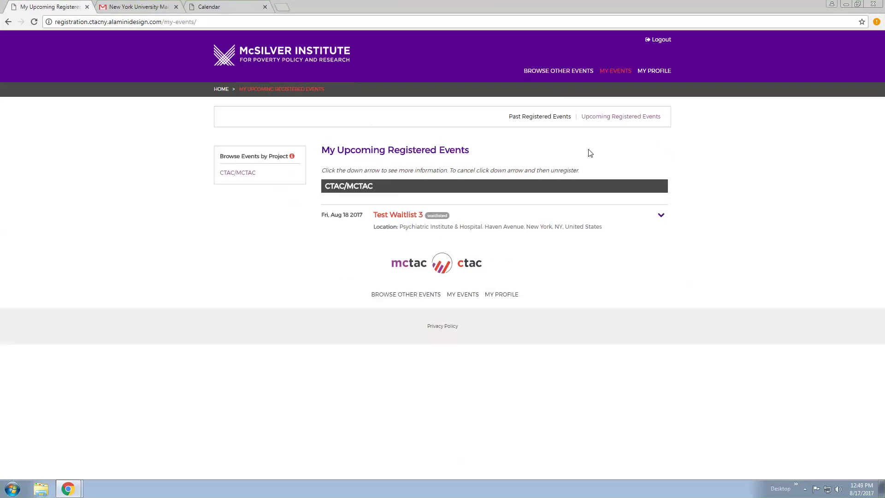
left_click(668, 40)
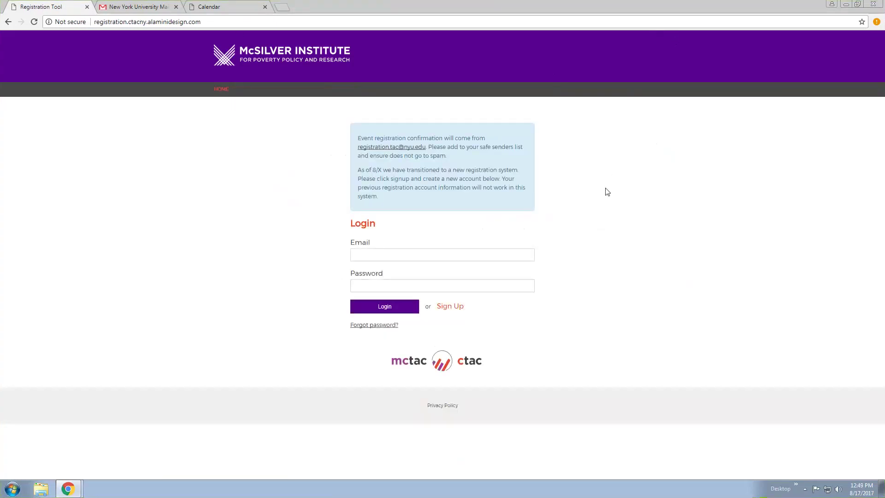
Switch to the NYU Mail tab and scroll the Trauma Informed Care email to its registration link
left_click(136, 8)
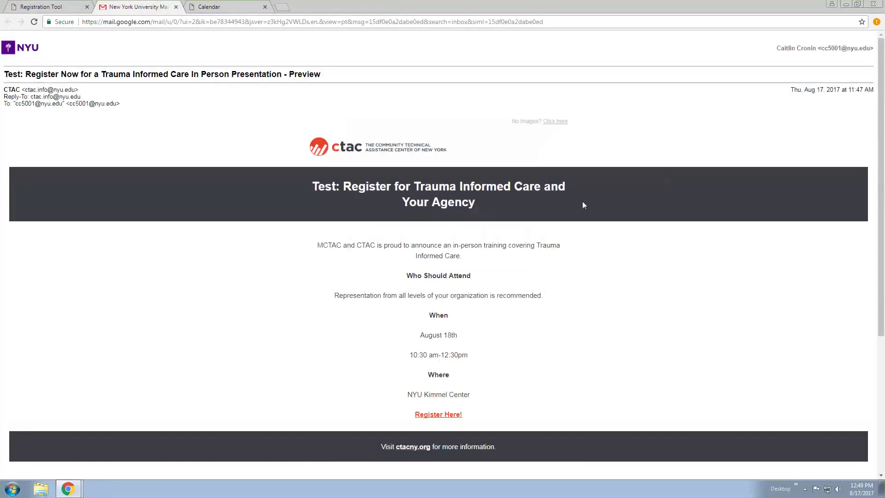
scroll(597, 233, "down", 1)
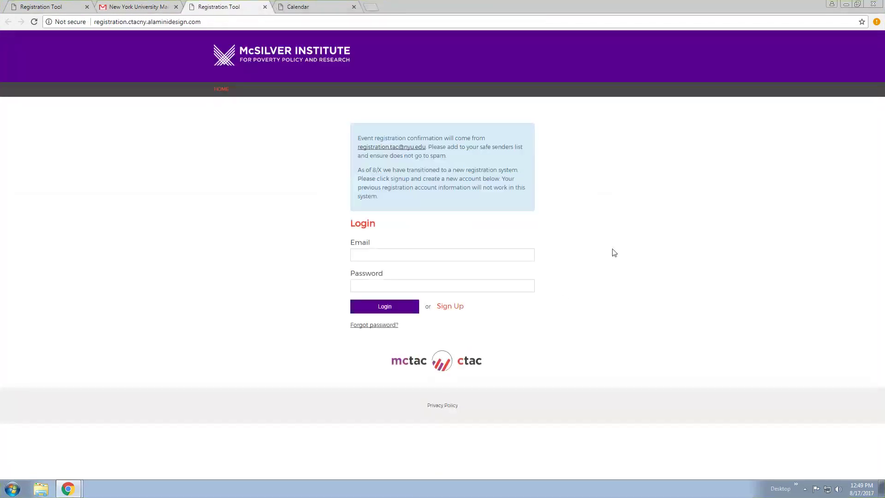
Log in with the account e-mail and password to reach the Trauma Informed Care registration page
left_click(510, 253)
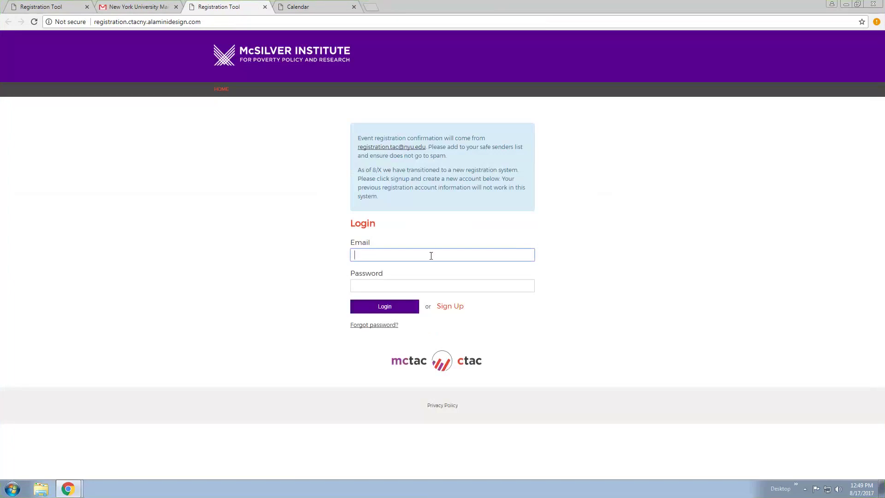
key("Tab")
type("***********")
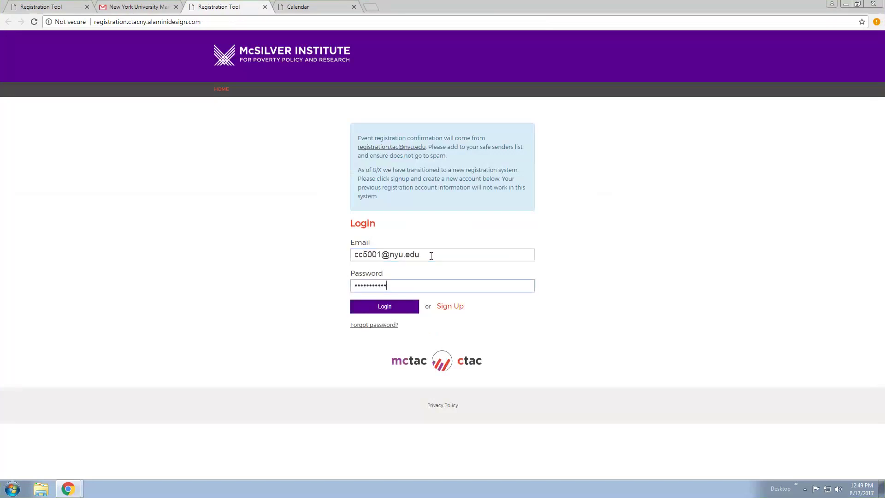
key("Return")
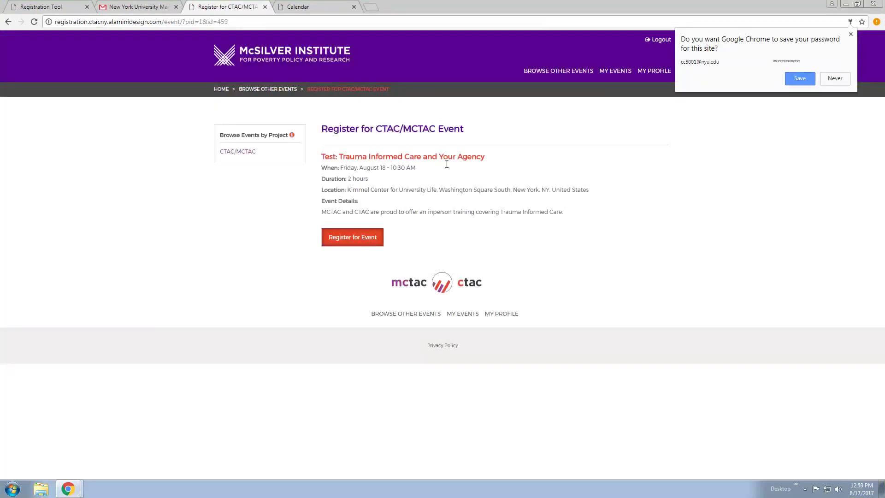
Register for Test: Trauma Informed Care and Your Agency, then confirm it appears in My Events beside Test Waitlist 3
left_click(851, 34)
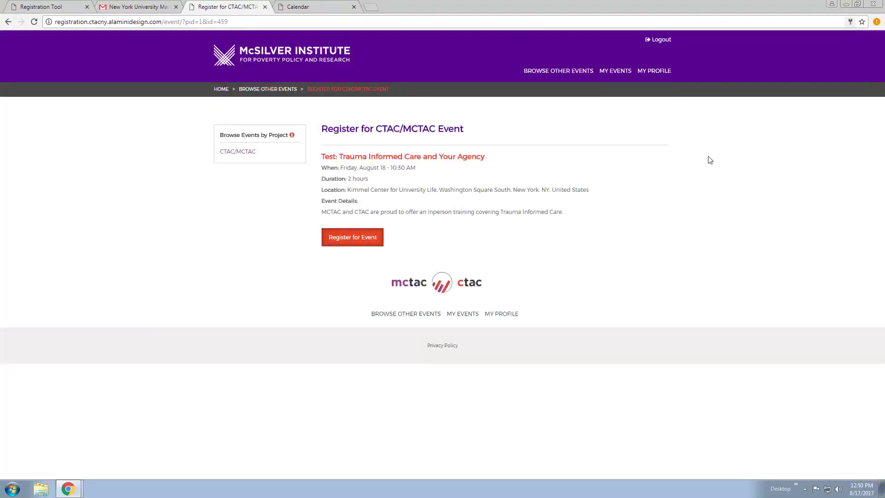
left_click(354, 237)
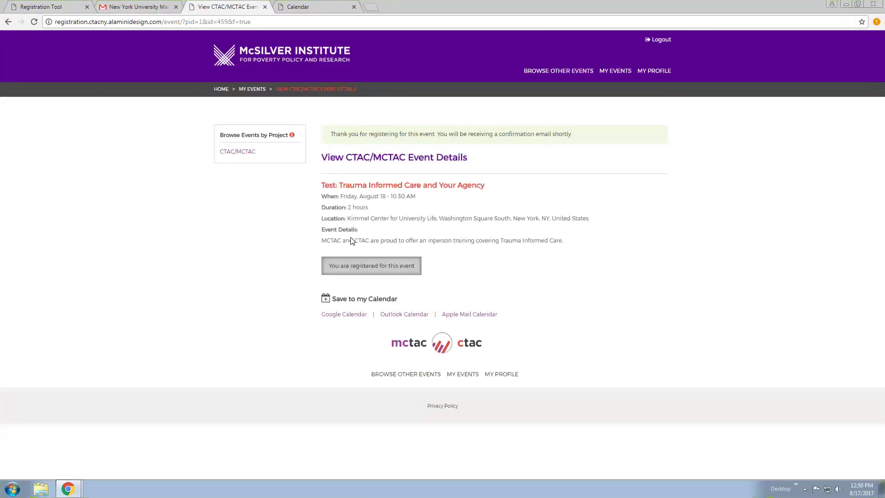
left_click(615, 73)
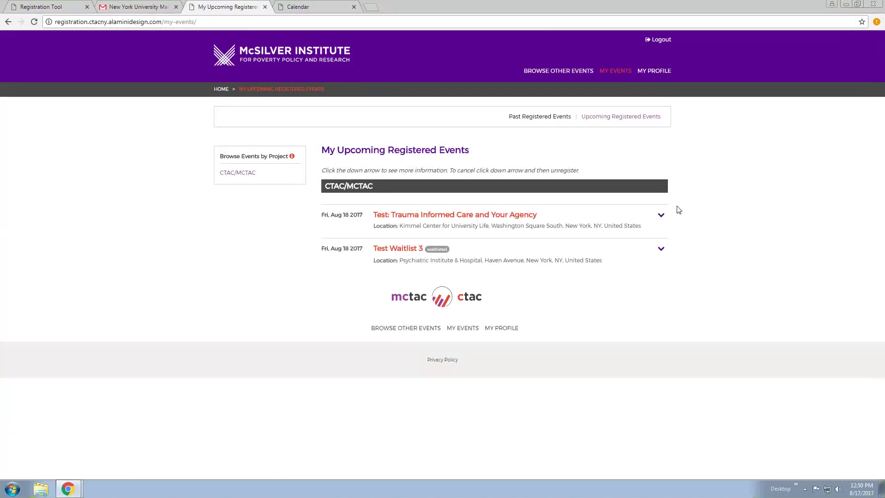
left_click(315, 8)
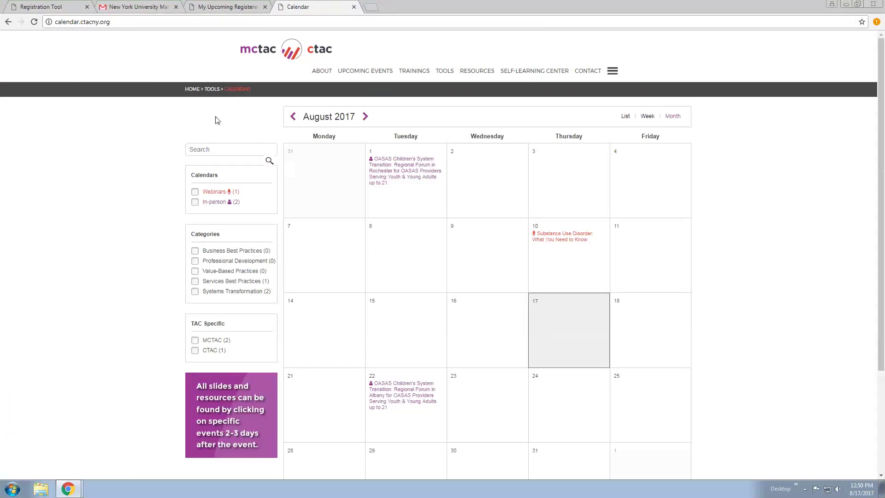
left_click(231, 13)
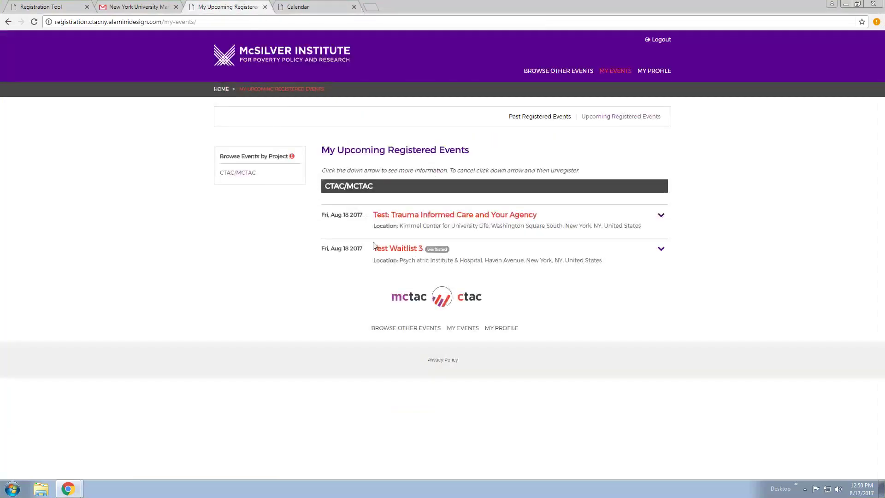